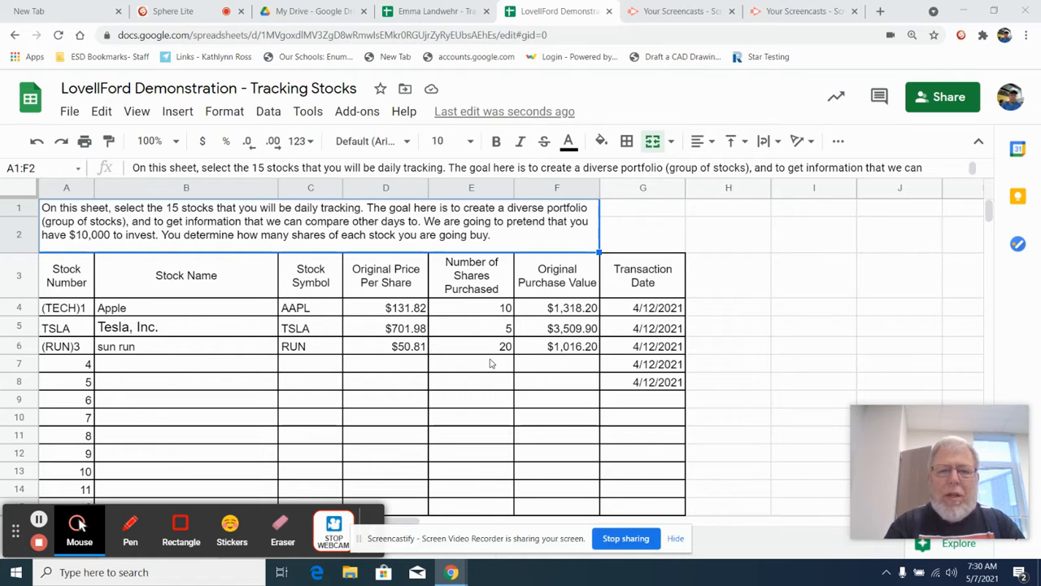
Check the formula behind Apple's original purchase value on the List of Stocks sheet, and open the Tesla, Inc. tracking sheet.
{"action": "left_click", "coordinate": [537, 315]}
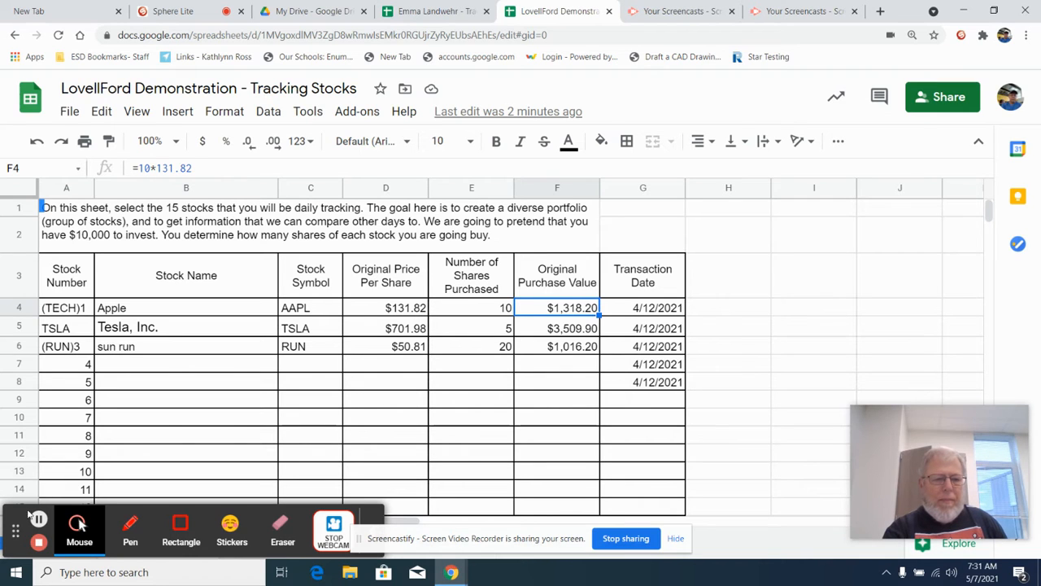
{"action": "left_click_drag", "start_coordinate": [16, 530], "coordinate": [107, 53]}
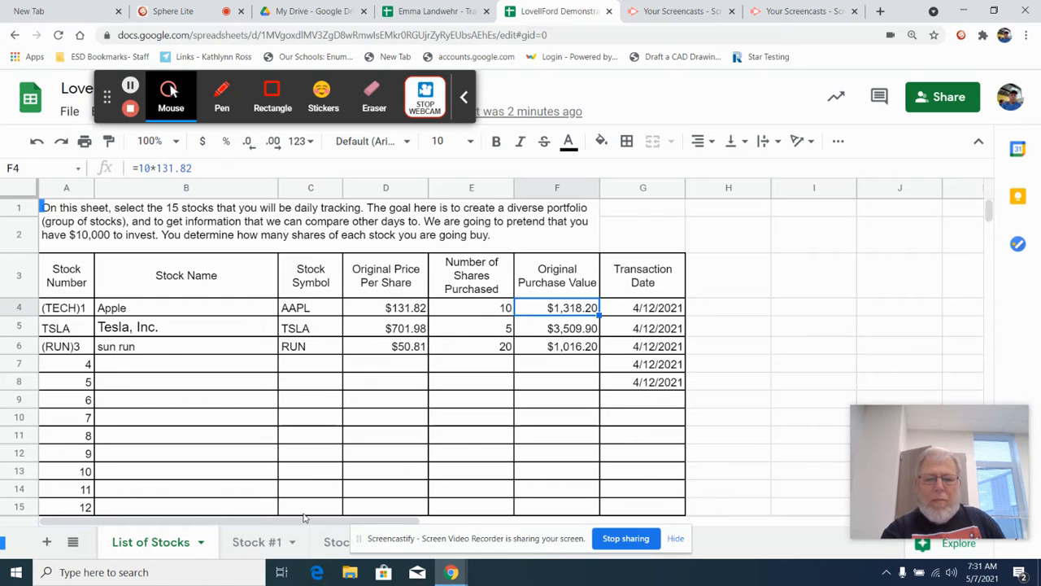
{"action": "left_click", "coordinate": [336, 543]}
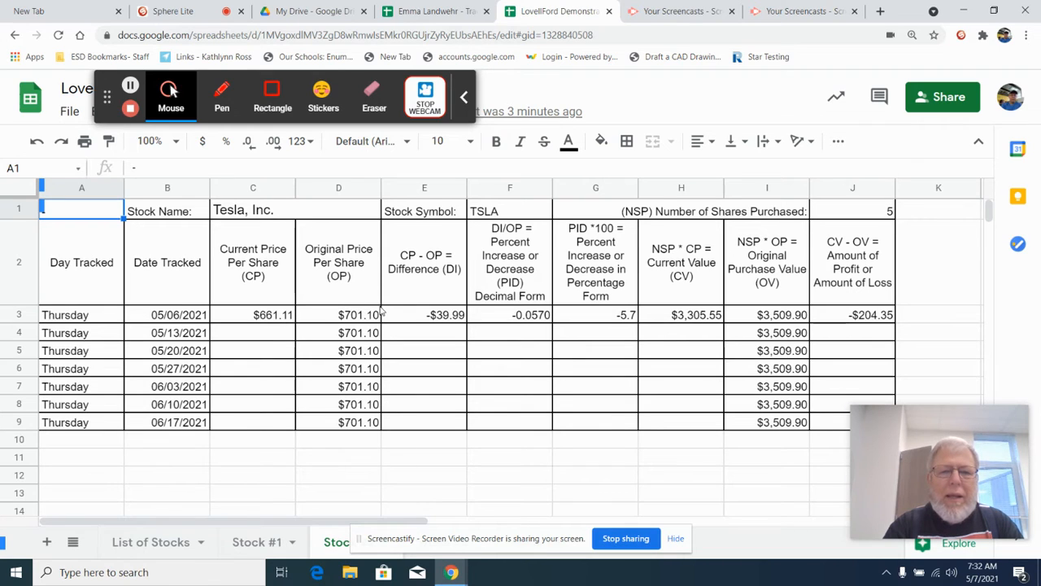
Examine the 05/06/2021 row's entries for difference, percent change, current value, original purchase value and profit or loss, from E3 to J3.
{"action": "left_click", "coordinate": [418, 316]}
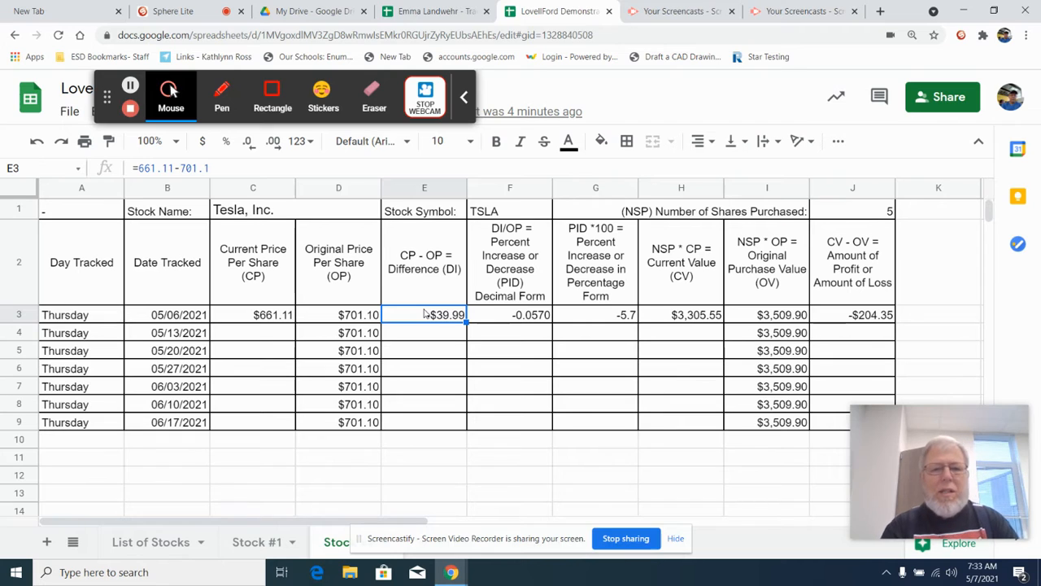
{"action": "left_click", "coordinate": [508, 317]}
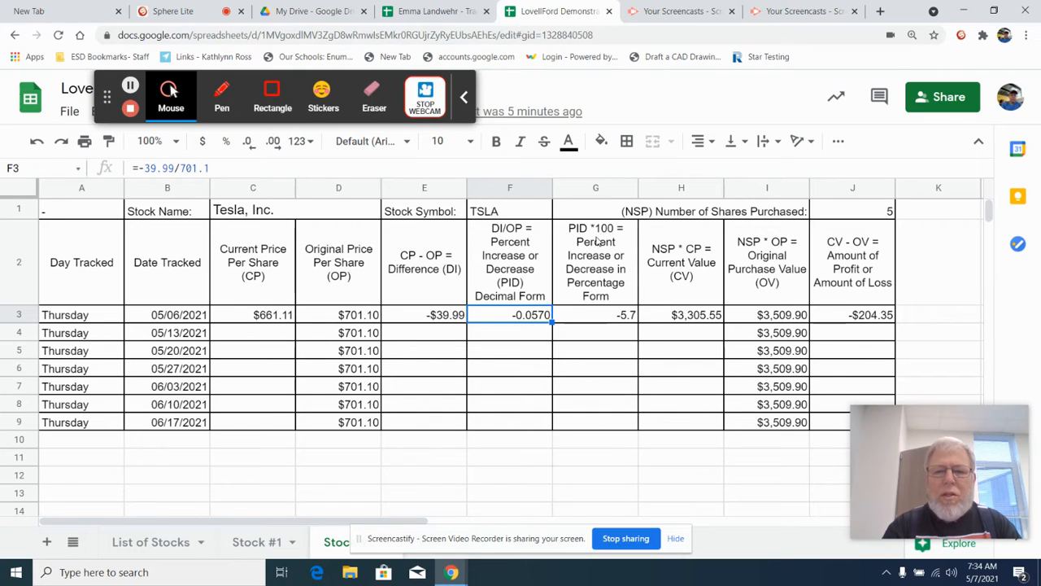
{"action": "left_click", "coordinate": [582, 319]}
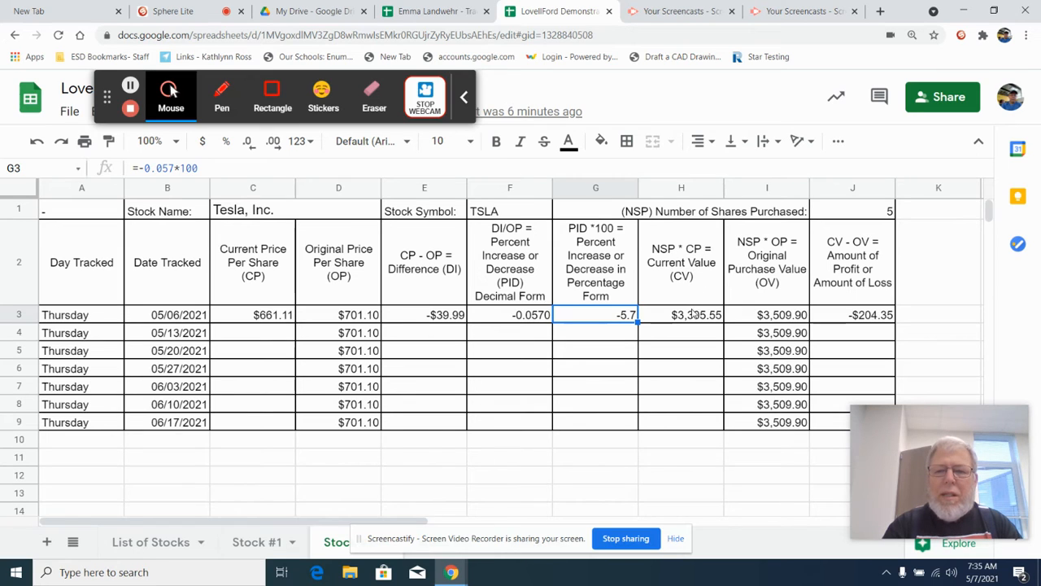
{"action": "left_click", "coordinate": [690, 317]}
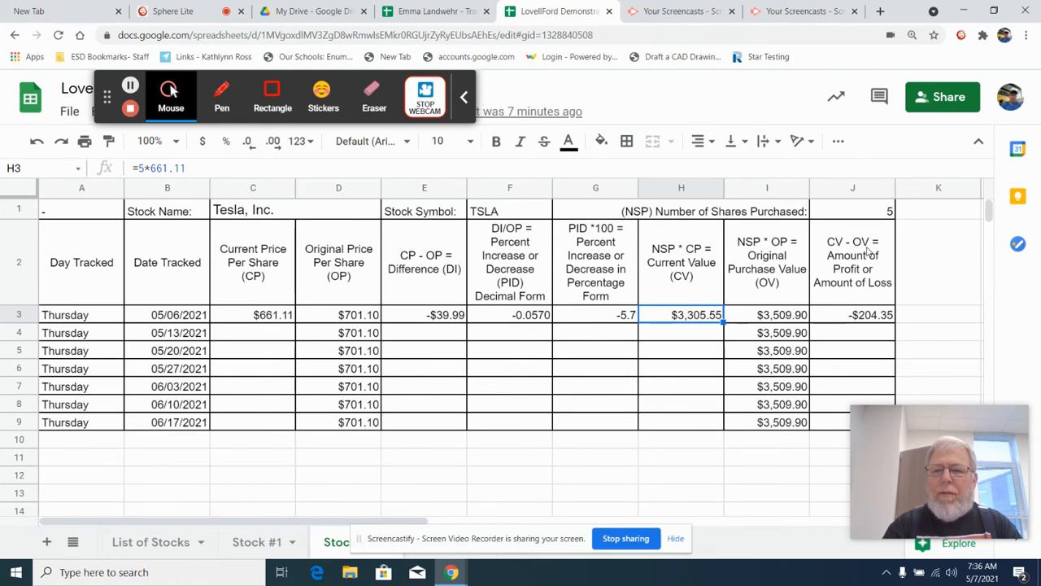
{"action": "left_click", "coordinate": [753, 318]}
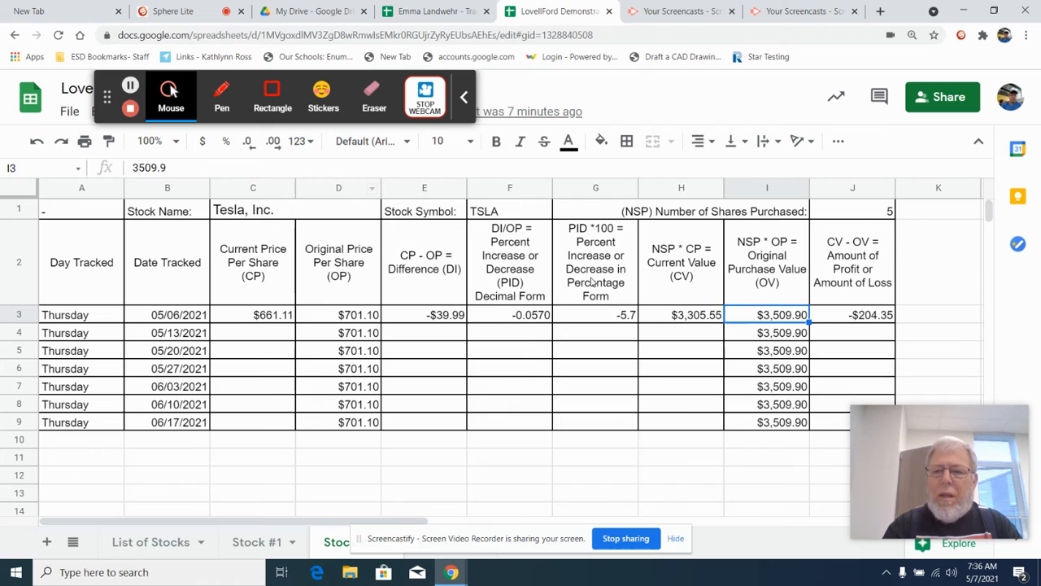
{"action": "left_click", "coordinate": [834, 319]}
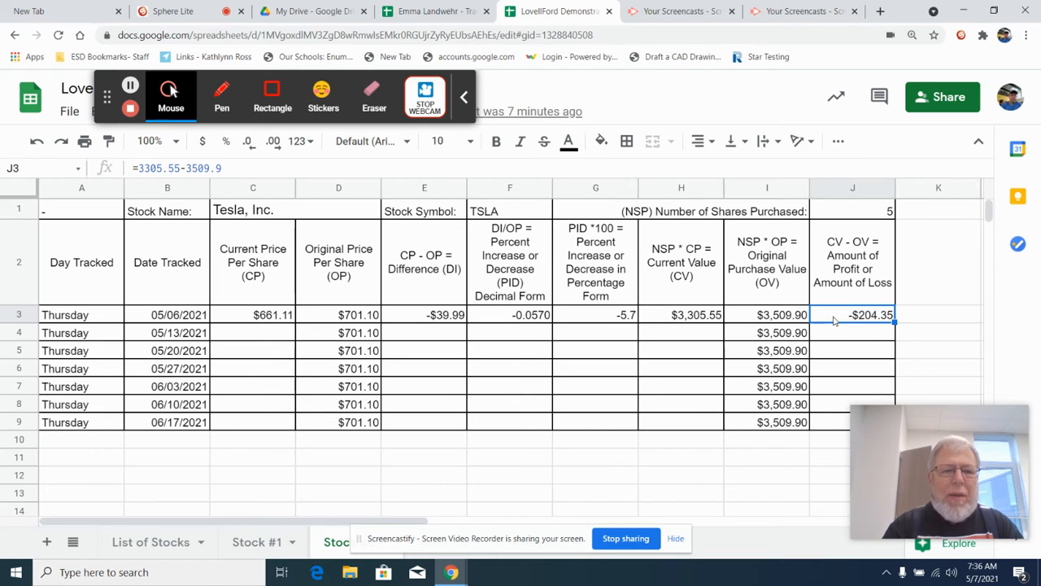
Enter 750 as the current price per share for 05/13/2021 in cell C4.
{"action": "left_click", "coordinate": [263, 335]}
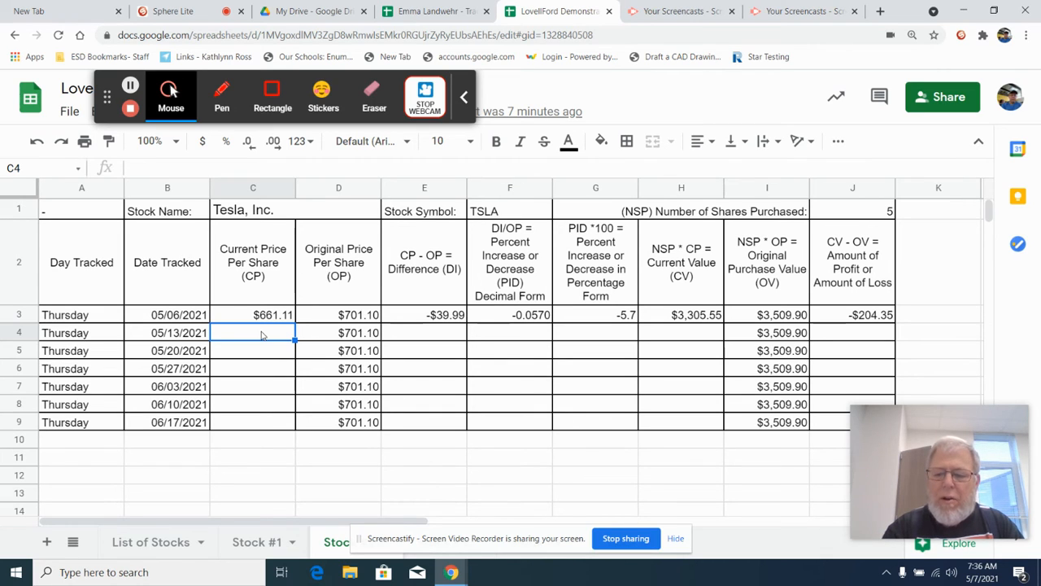
{"action": "type", "text": "750"}
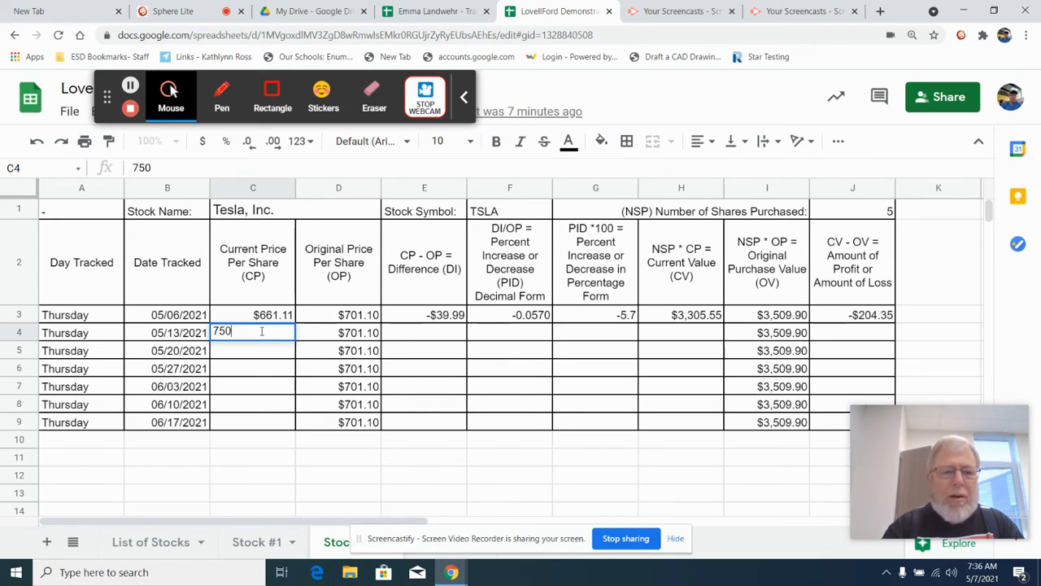
{"action": "key", "text": "Tab"}
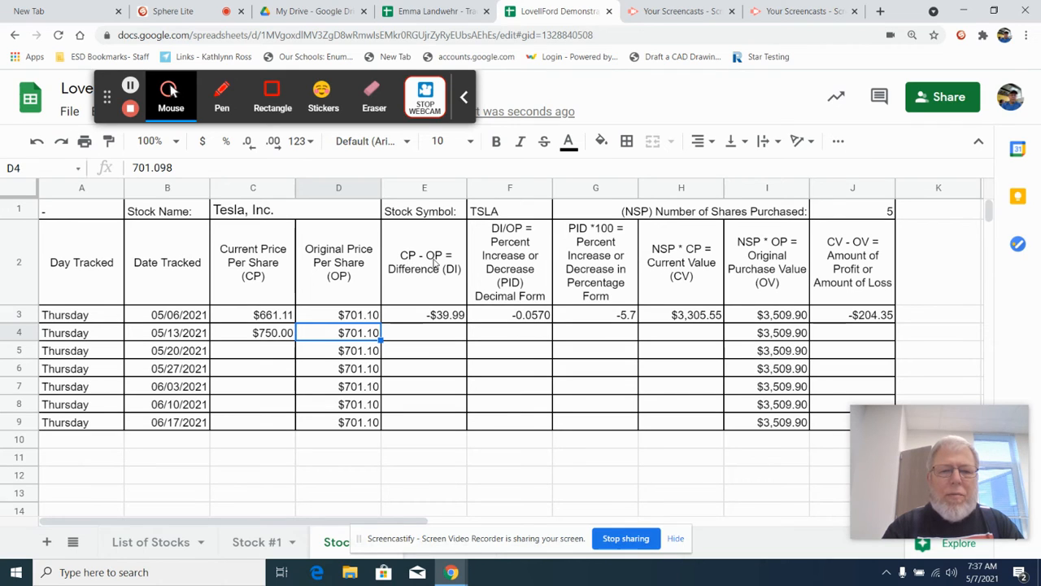
Calculate the 05/13/2021 price difference in cell E4 with the formula =750.00-701.10.
{"action": "left_click", "coordinate": [422, 331]}
{"action": "type", "text": "="}
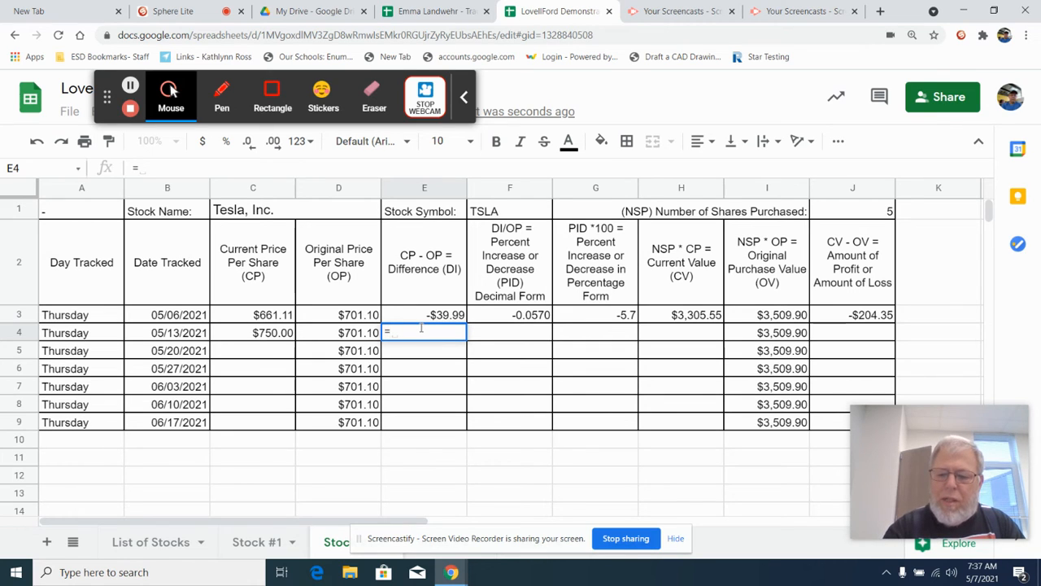
{"action": "type", "text": "750.00"}
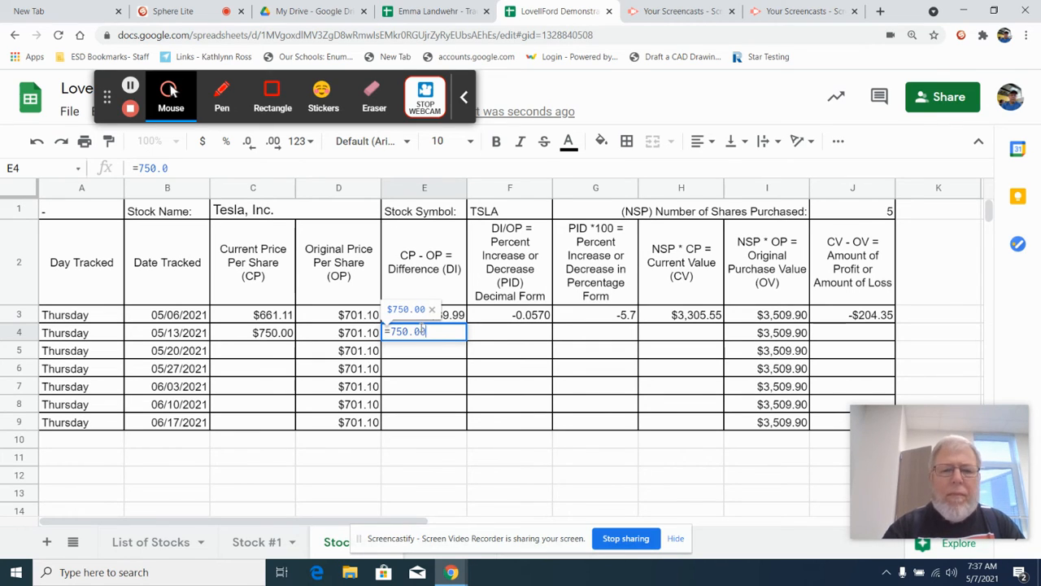
{"action": "type", "text": "-"}
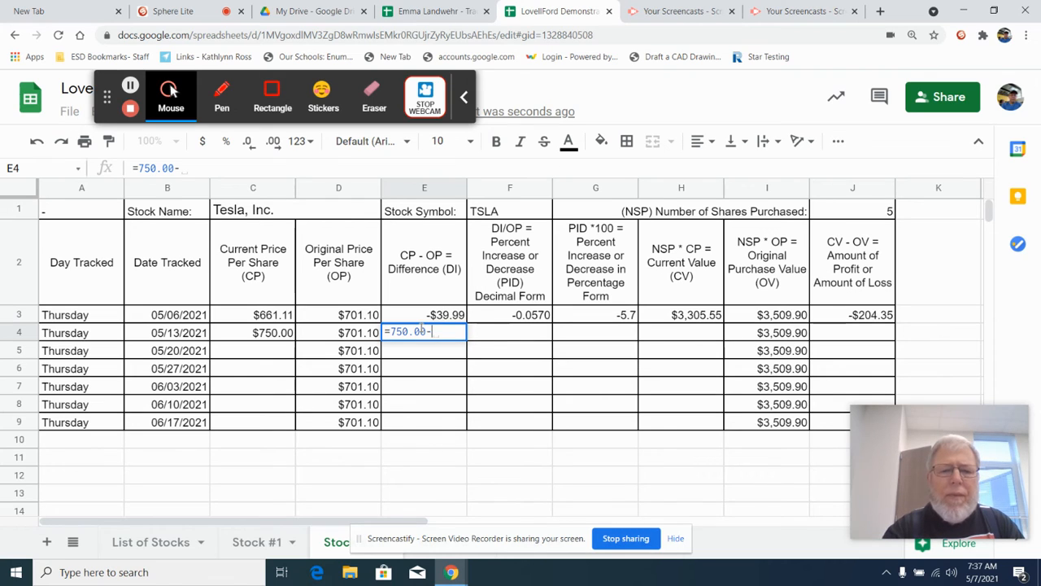
{"action": "type", "text": "701"}
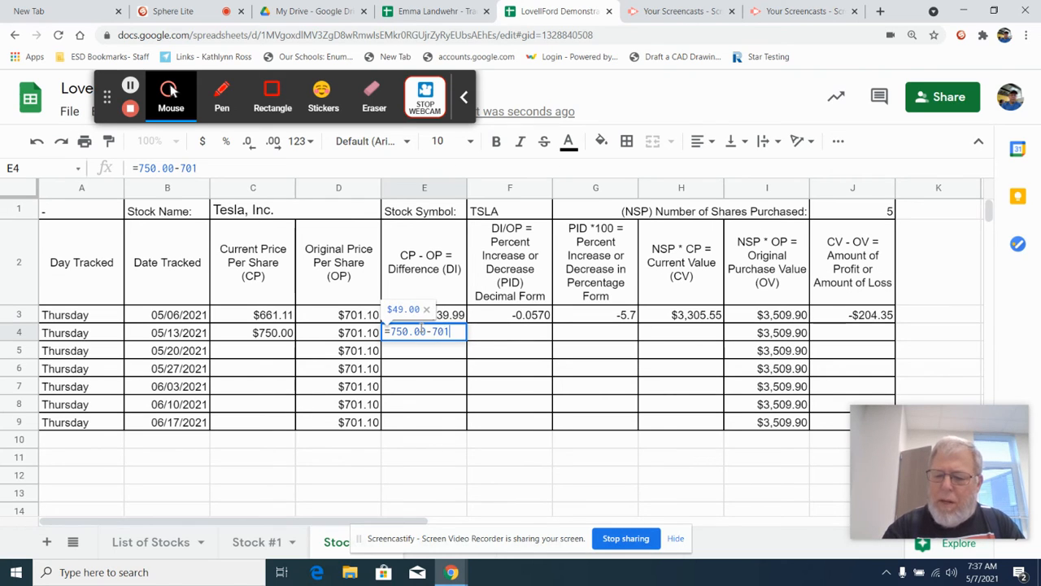
{"action": "type", "text": ".10"}
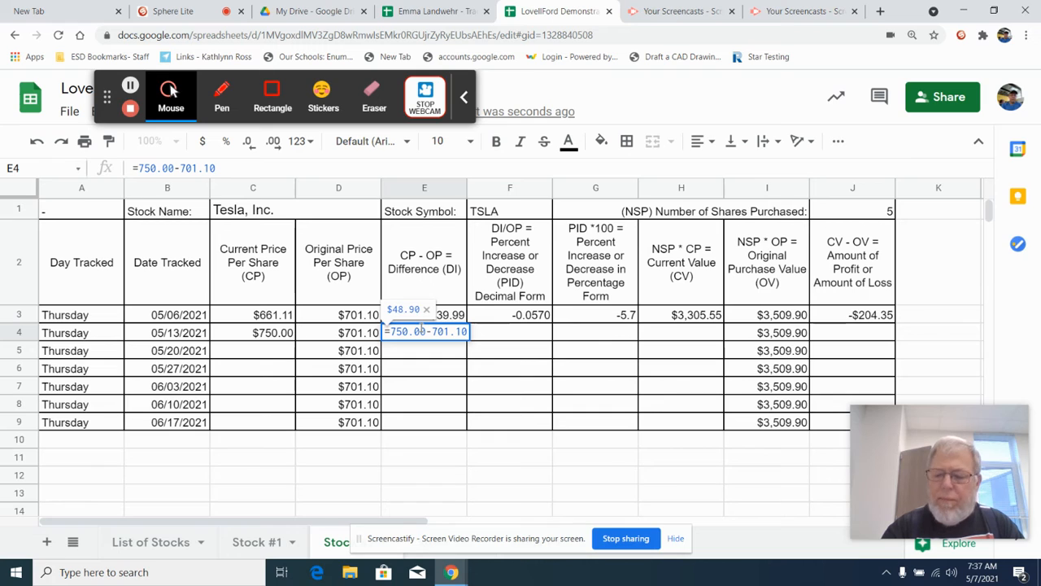
{"action": "key", "text": "Return"}
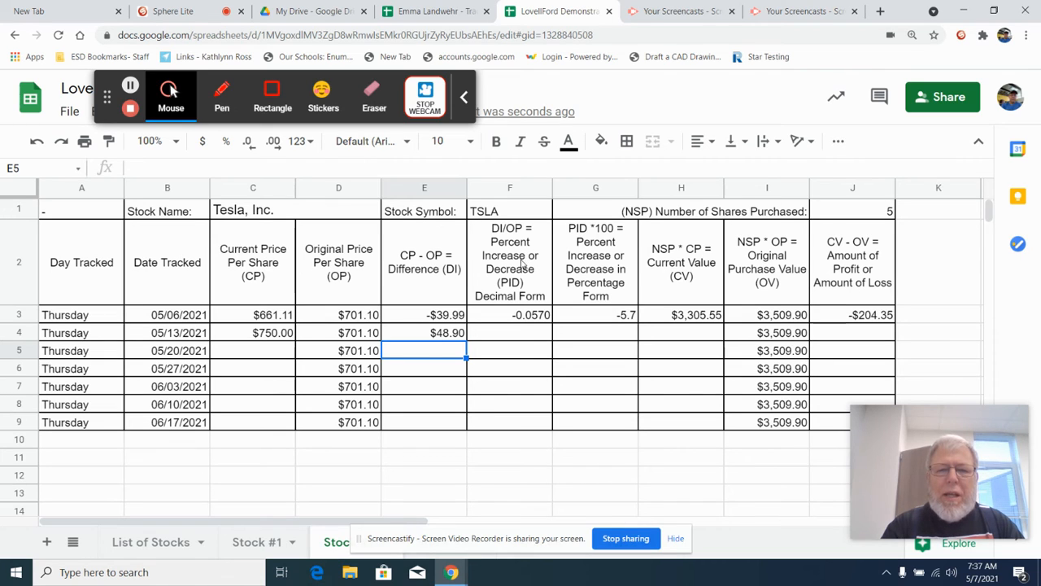
Calculate the 05/13/2021 percent change in decimal form in cell F4 with the formula =48.90/701.10.
{"action": "left_click", "coordinate": [505, 335]}
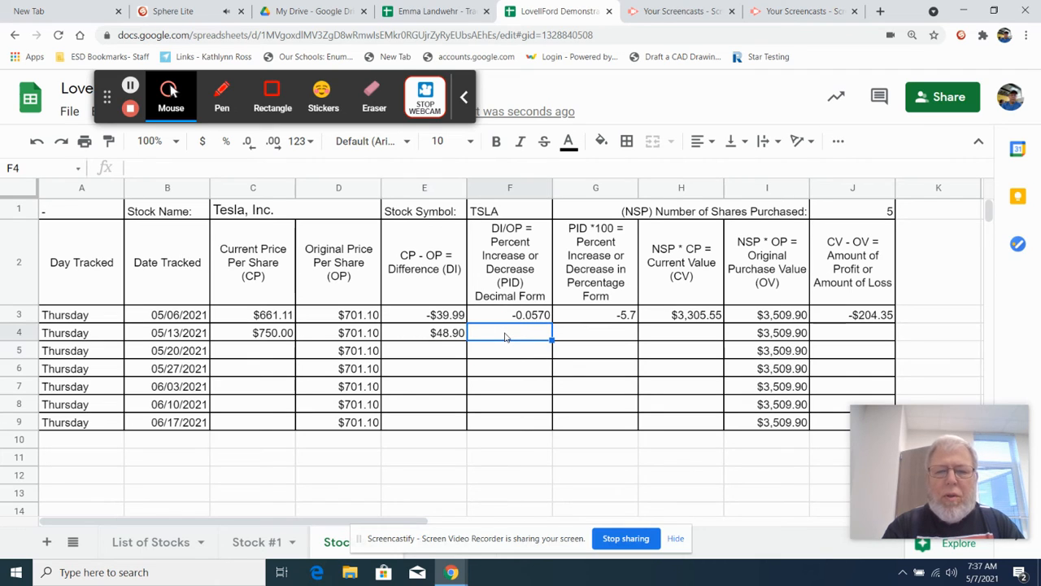
{"action": "type", "text": "="}
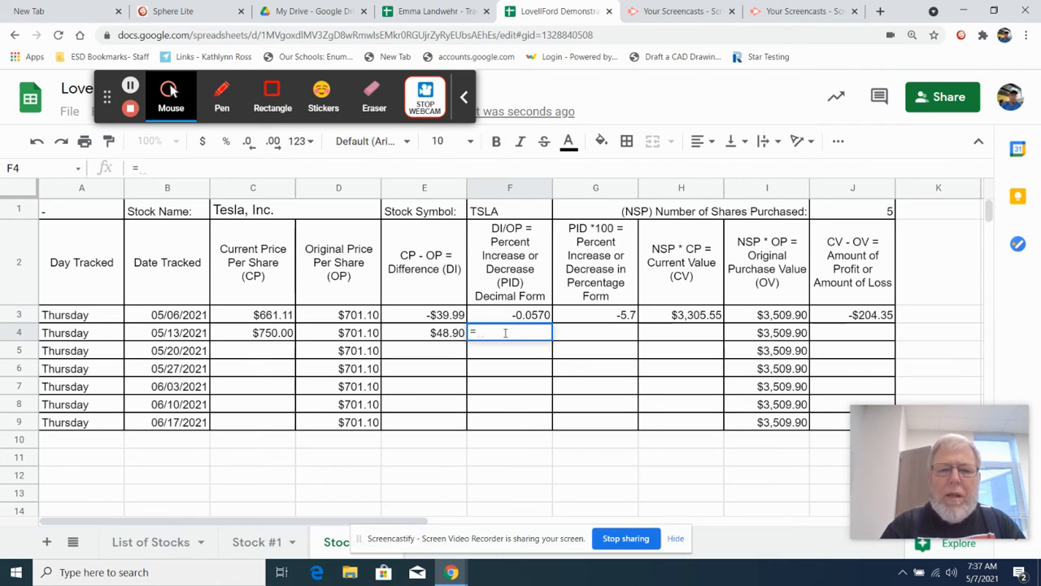
{"action": "type", "text": "48.90"}
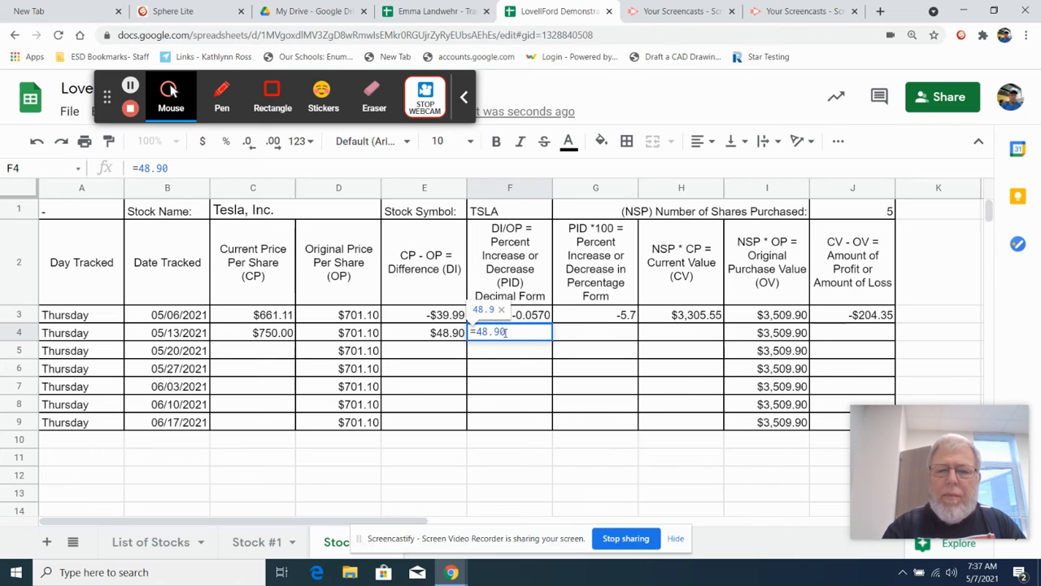
{"action": "type", "text": "/"}
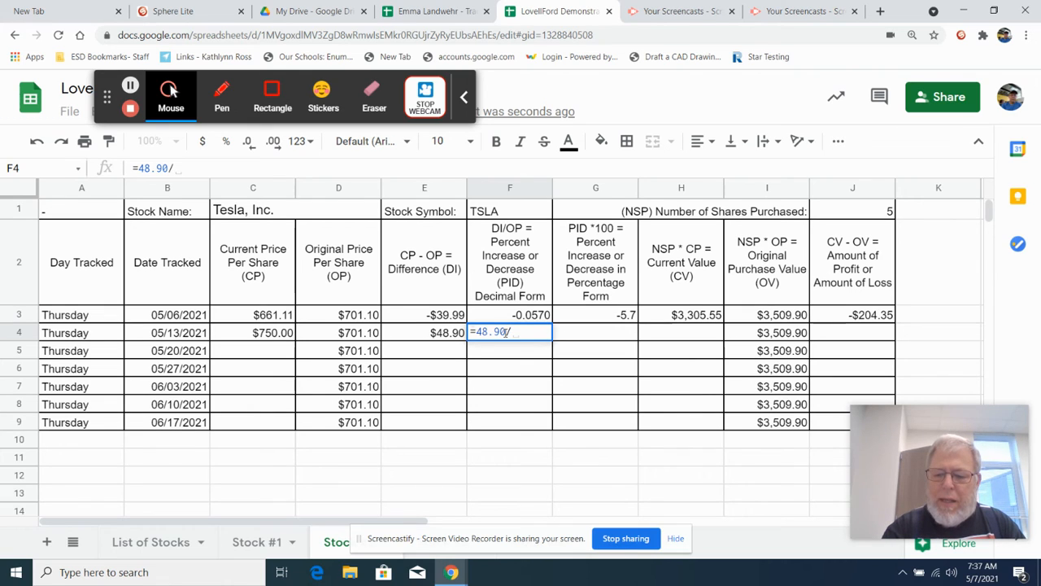
{"action": "type", "text": "701.10"}
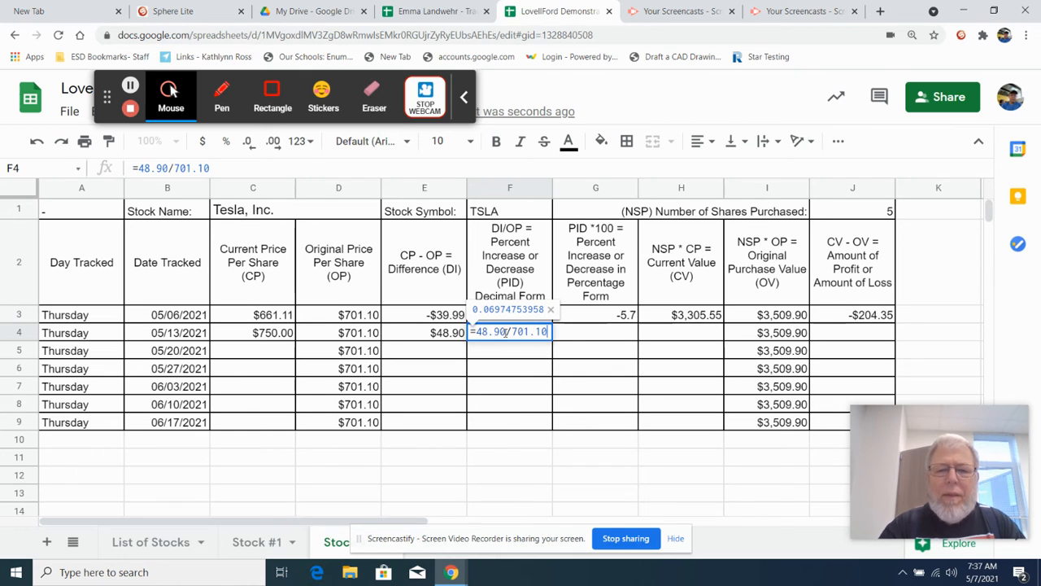
{"action": "key", "text": "Return"}
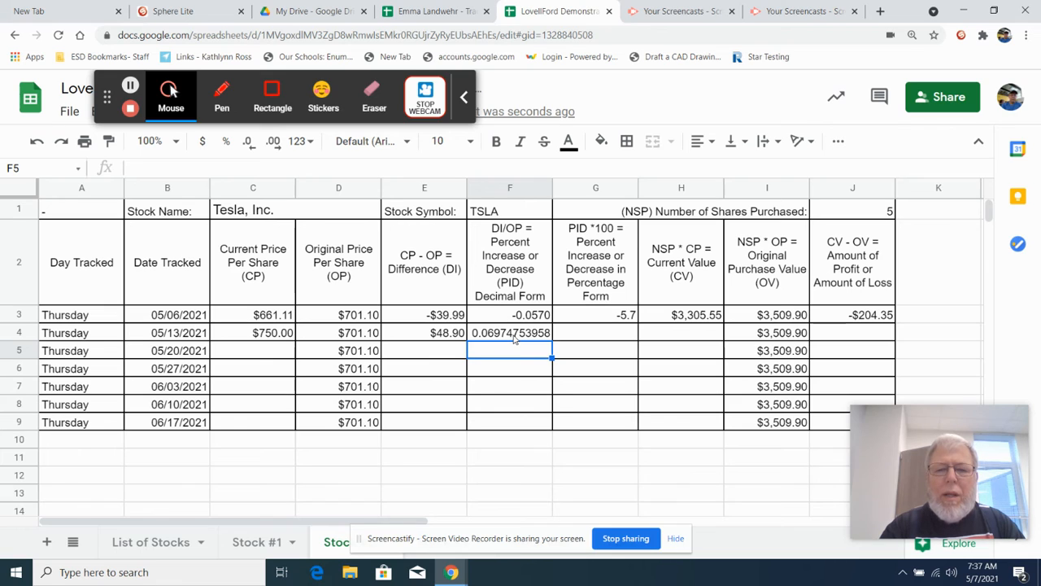
Reduce the decimal-form percent change in cell F4 to four decimal places.
{"action": "left_click", "coordinate": [514, 339]}
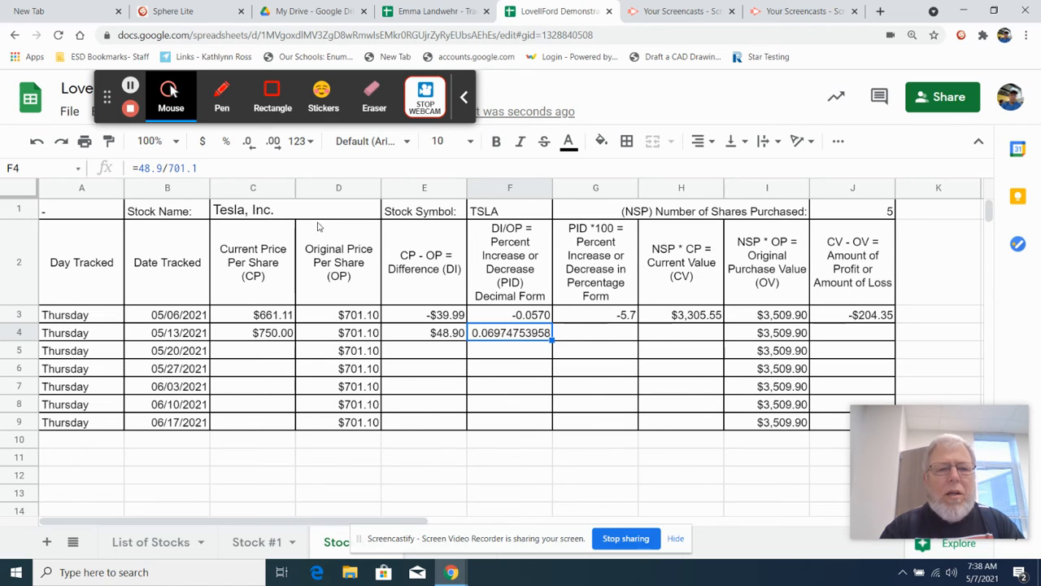
{"action": "left_click", "coordinate": [251, 151]}
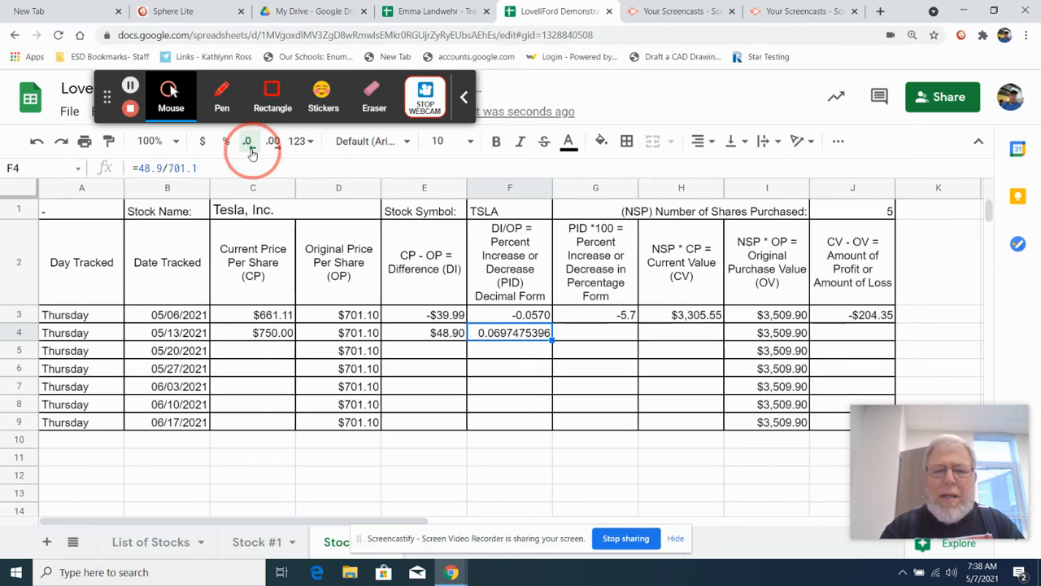
{"action": "left_click", "coordinate": [251, 151]}
{"action": "left_click", "coordinate": [252, 151]}
{"action": "left_click", "coordinate": [251, 151]}
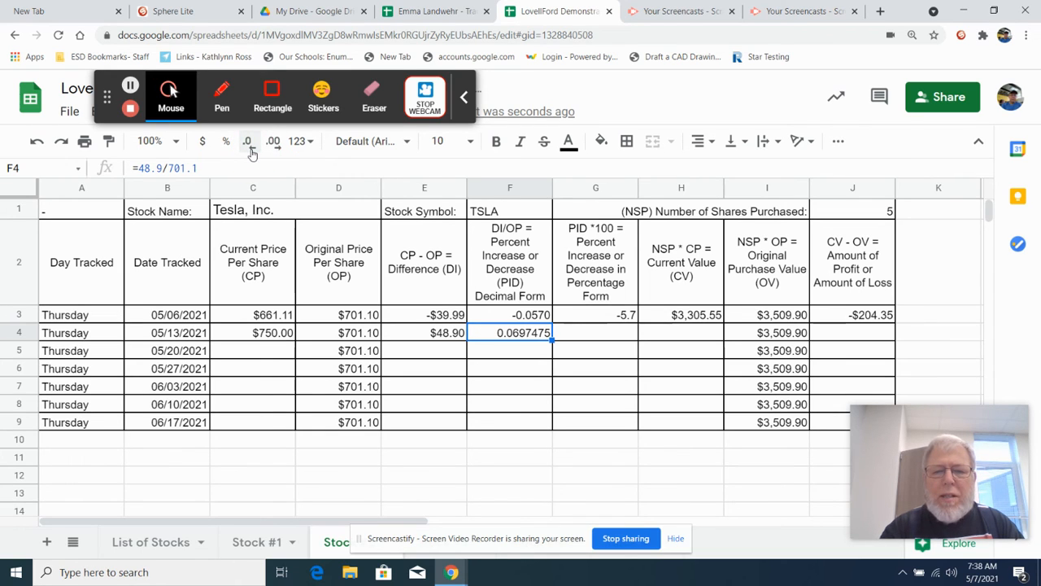
{"action": "left_click", "coordinate": [251, 151]}
{"action": "left_click", "coordinate": [252, 152]}
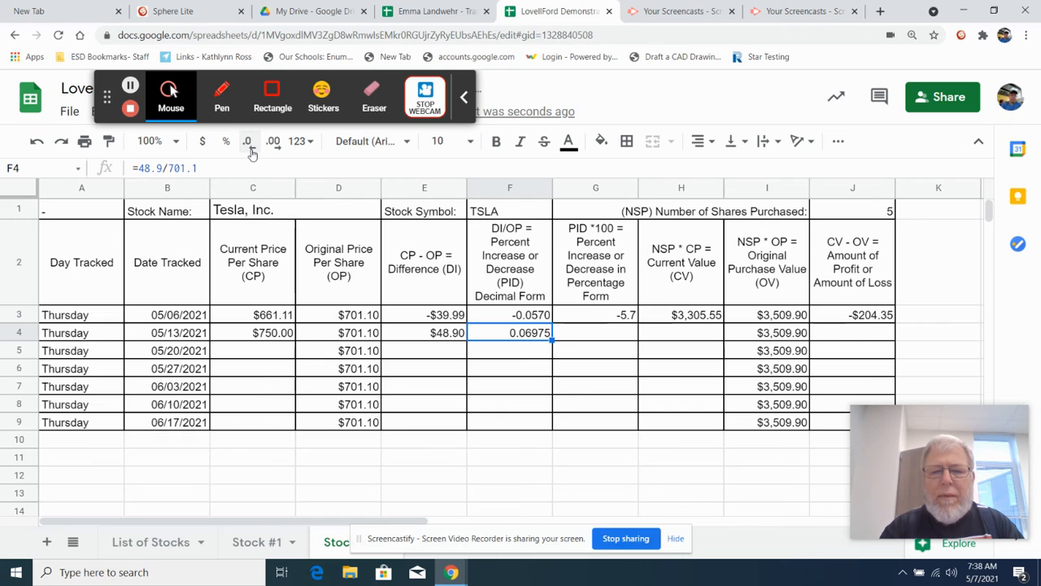
{"action": "left_click", "coordinate": [251, 152]}
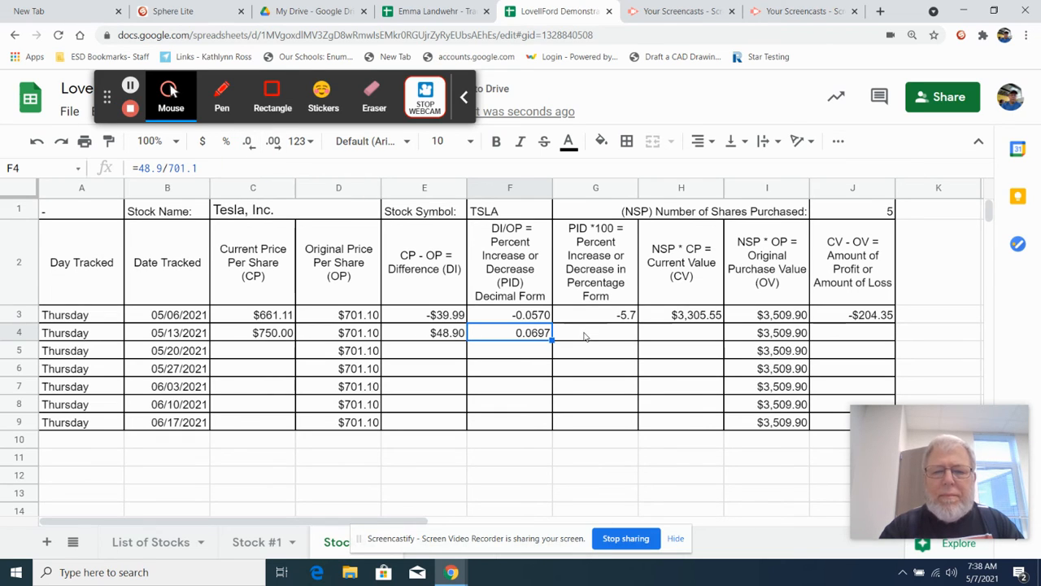
Convert the 05/13/2021 change to percentage form in cell G4 with the formula =.0697*100.
{"action": "left_click", "coordinate": [584, 336]}
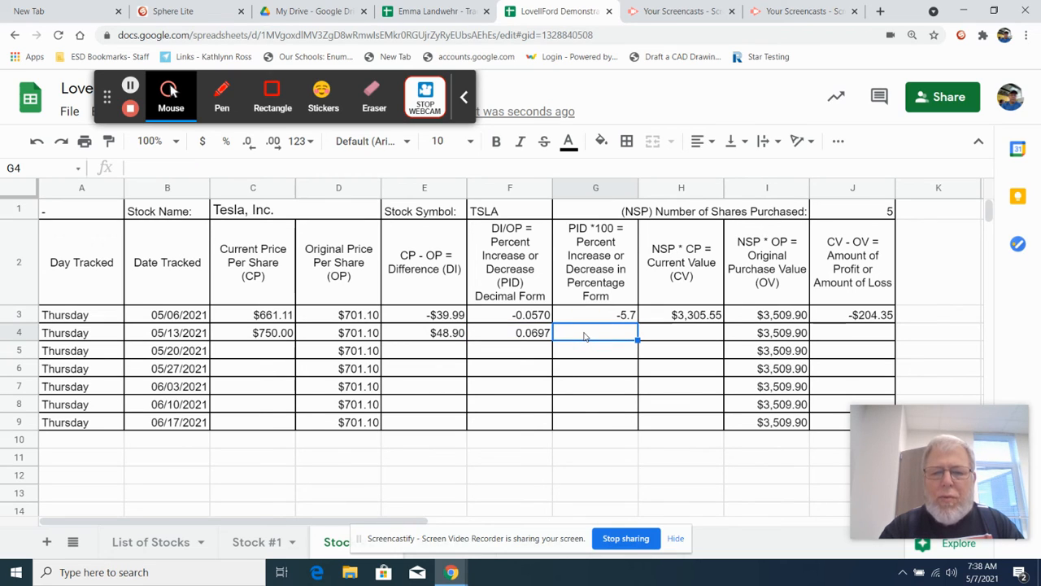
{"action": "type", "text": "="}
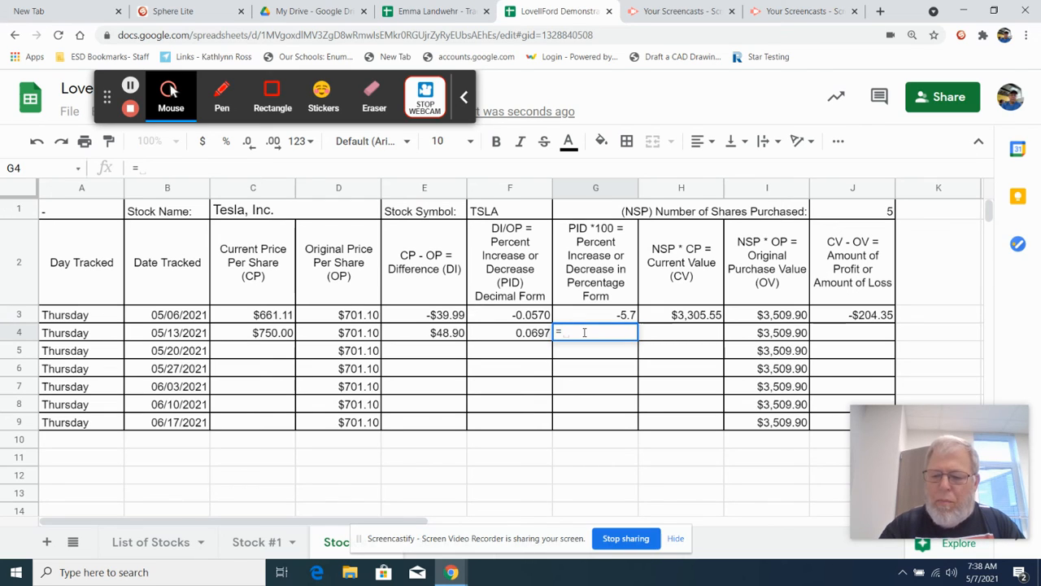
{"action": "type", "text": ".06"}
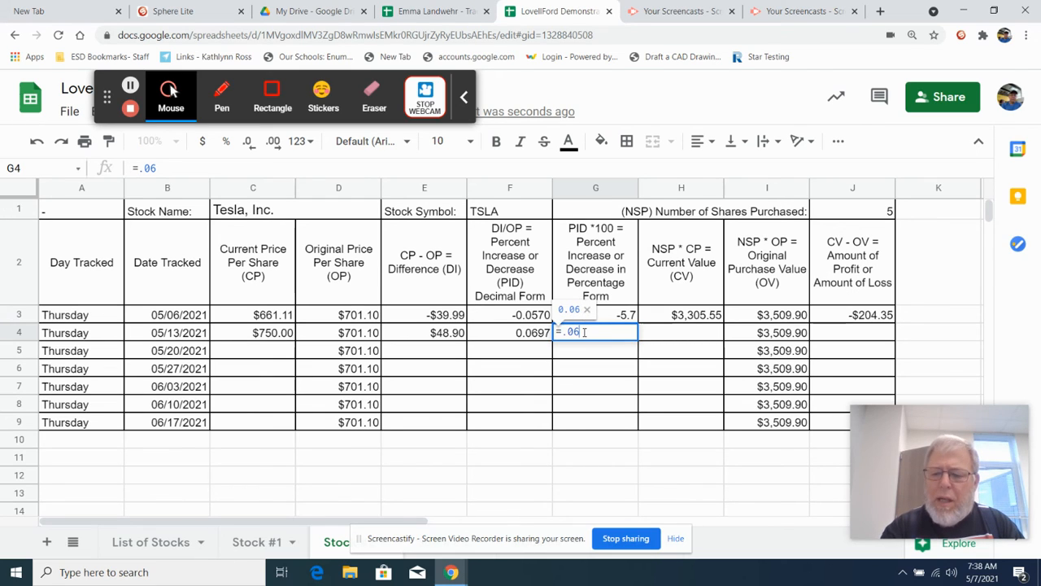
{"action": "type", "text": "97*100"}
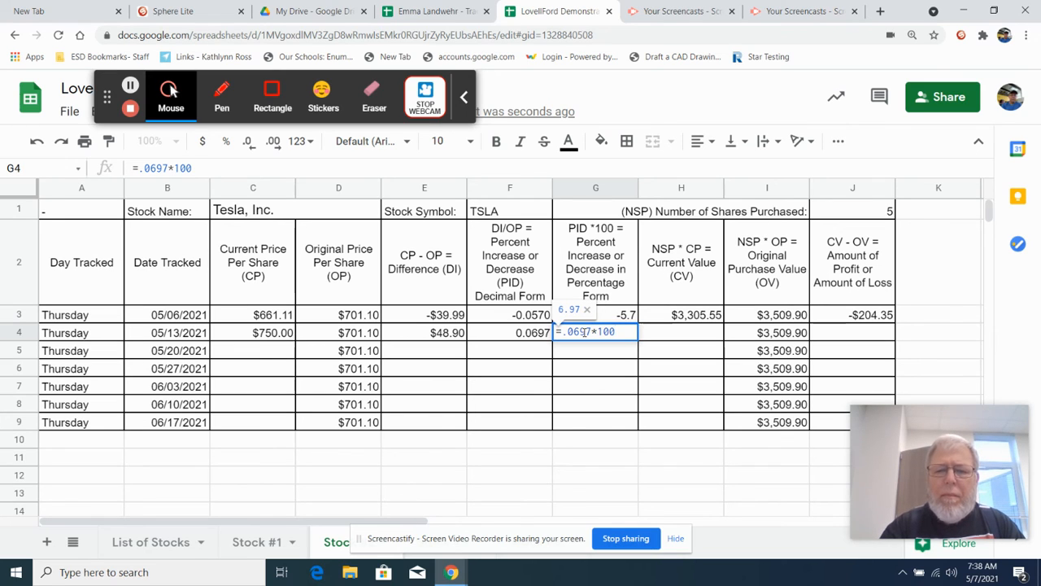
{"action": "key", "text": "Return"}
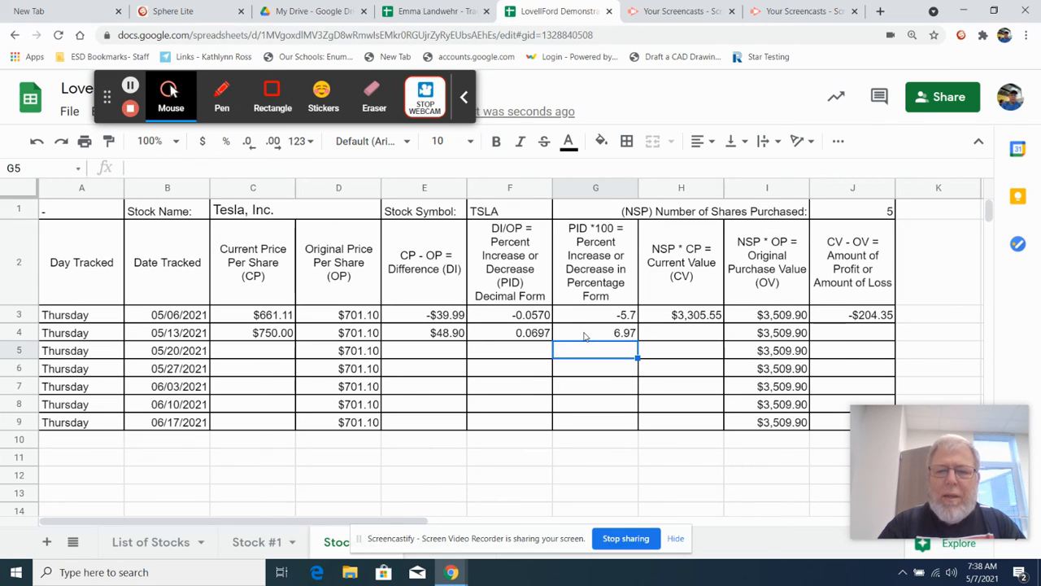
Calculate the 05/13/2021 current value of the shares in cell H4 with the formula =5*750.00.
{"action": "left_click", "coordinate": [662, 337]}
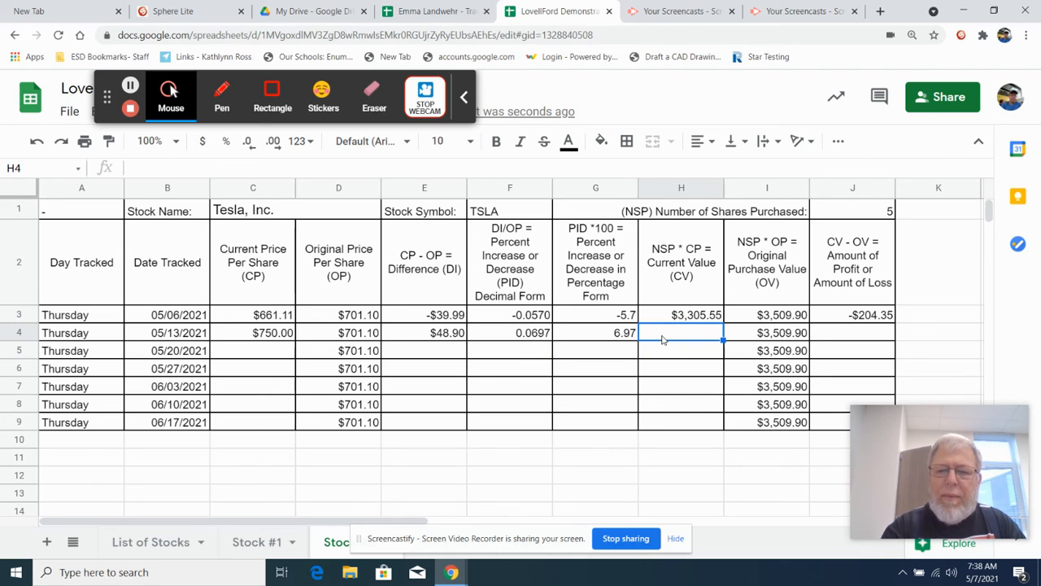
{"action": "type", "text": "="}
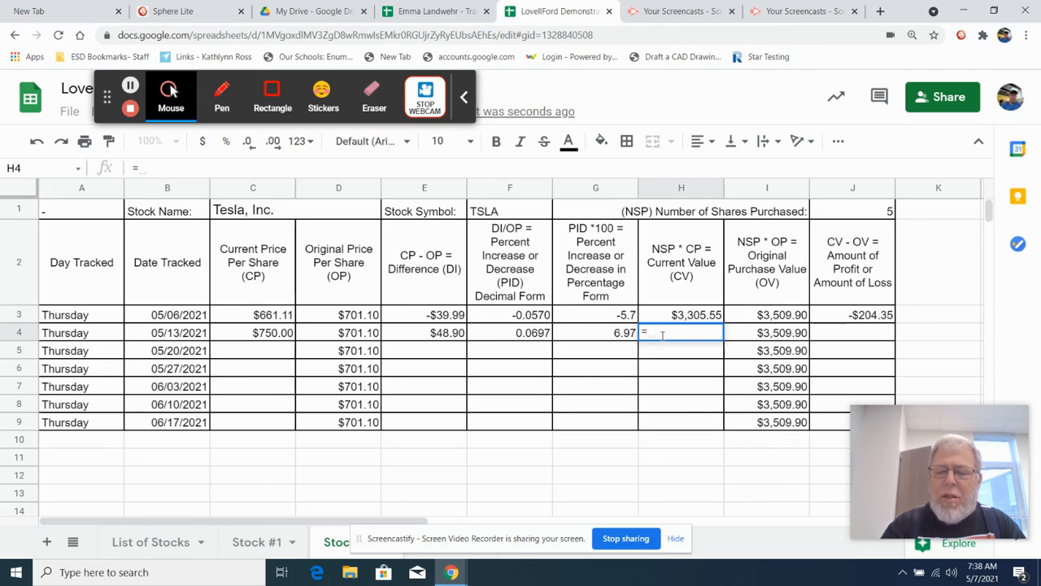
{"action": "type", "text": "5"}
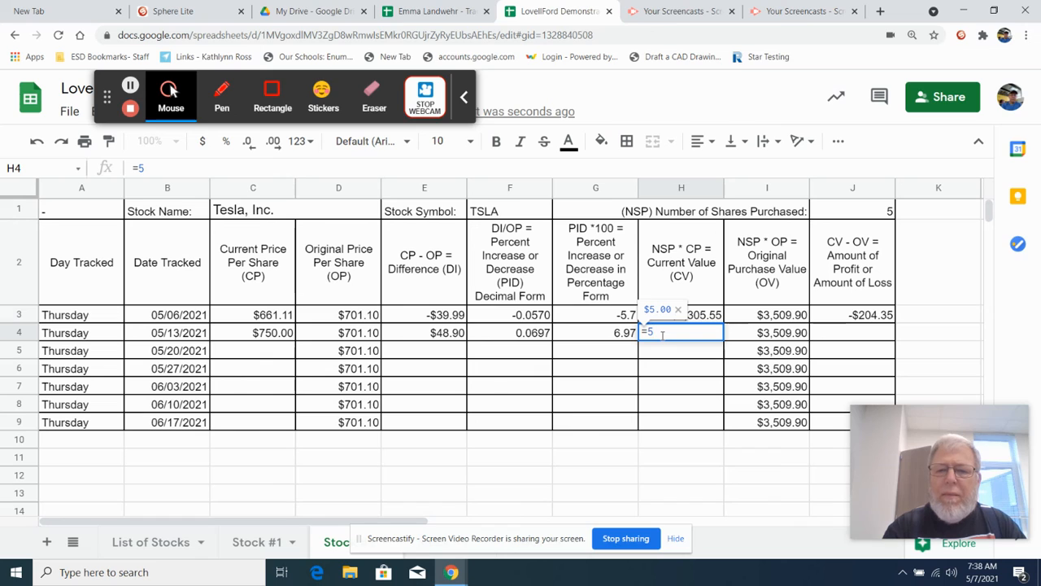
{"action": "type", "text": "*"}
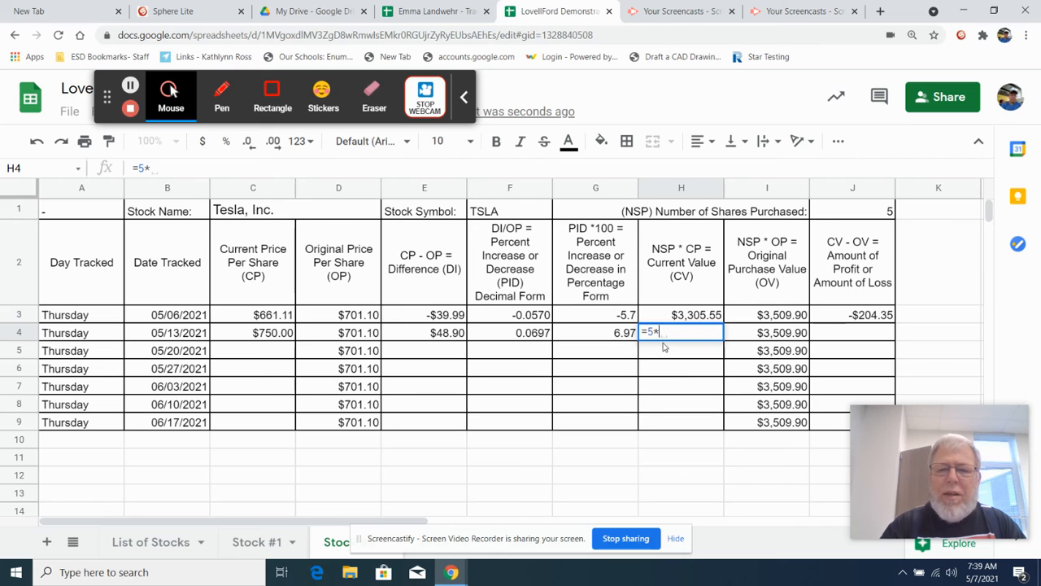
{"action": "type", "text": "75"}
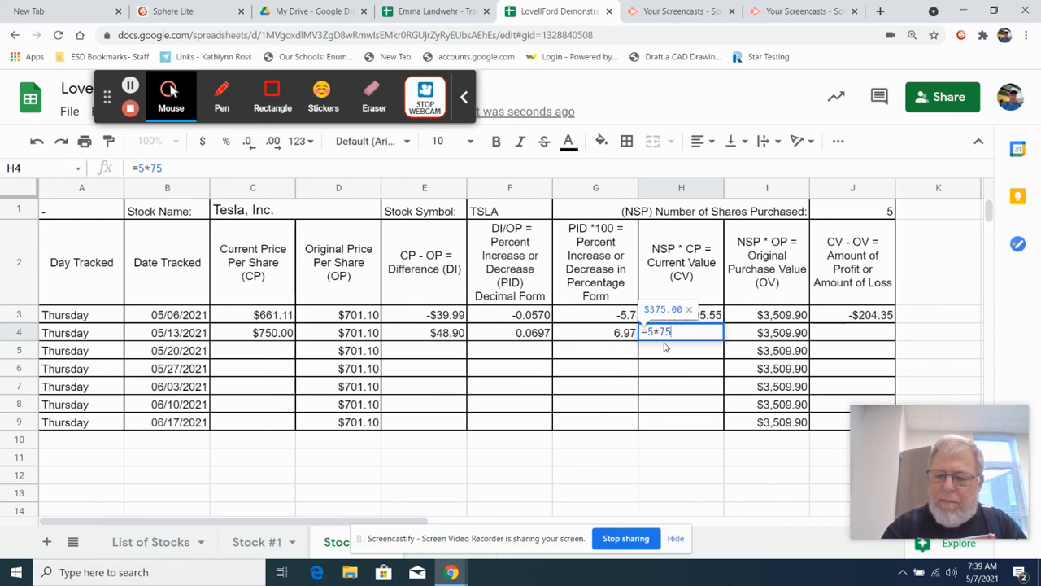
{"action": "type", "text": "0.00"}
{"action": "key", "text": "Return"}
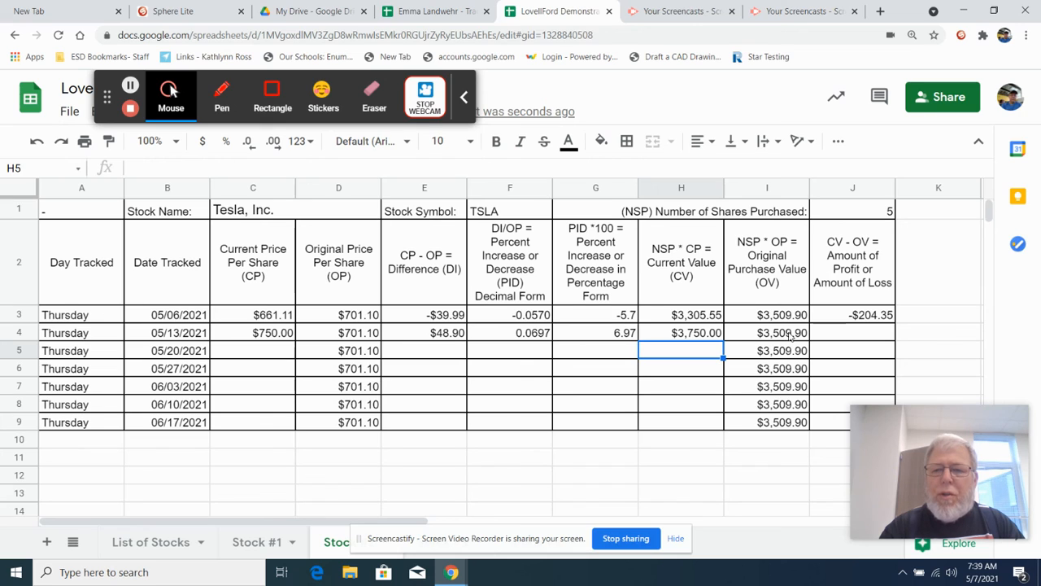
Calculate the 05/13/2021 profit or loss amount in cell J4 with the formula =3750.00-3509.90.
{"action": "left_click", "coordinate": [820, 335]}
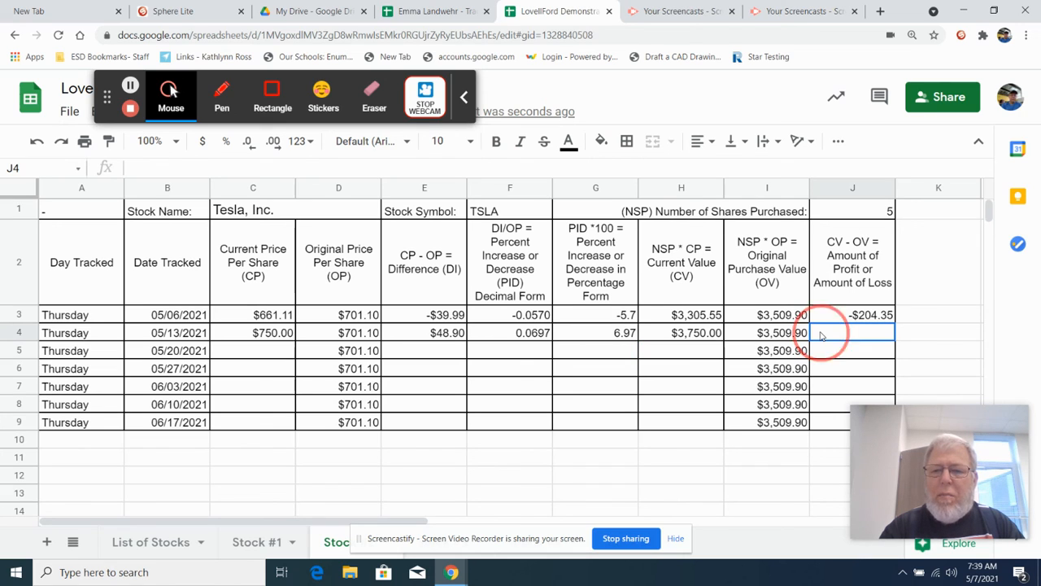
{"action": "type", "text": "="}
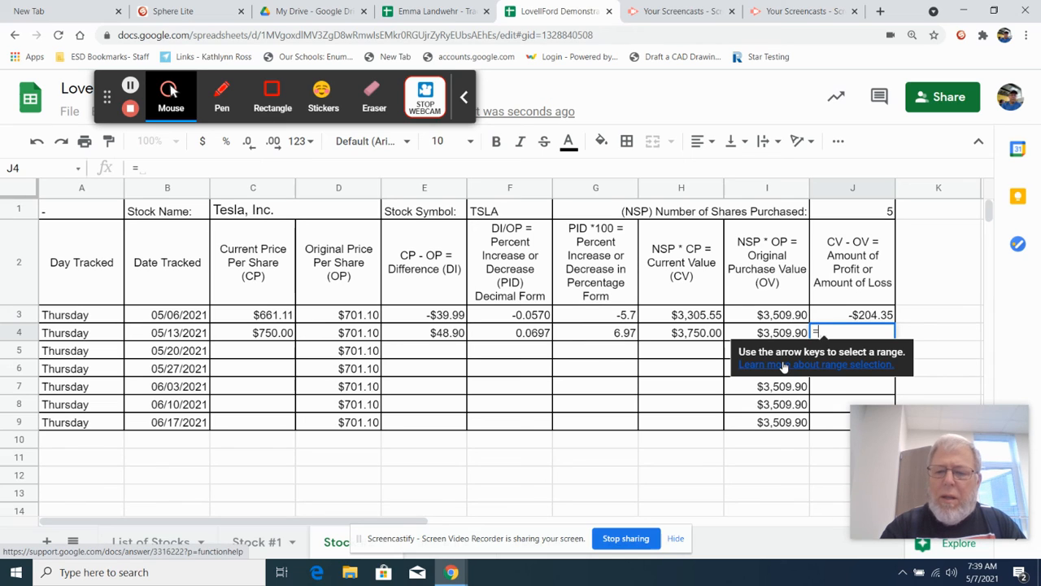
{"action": "type", "text": "37"}
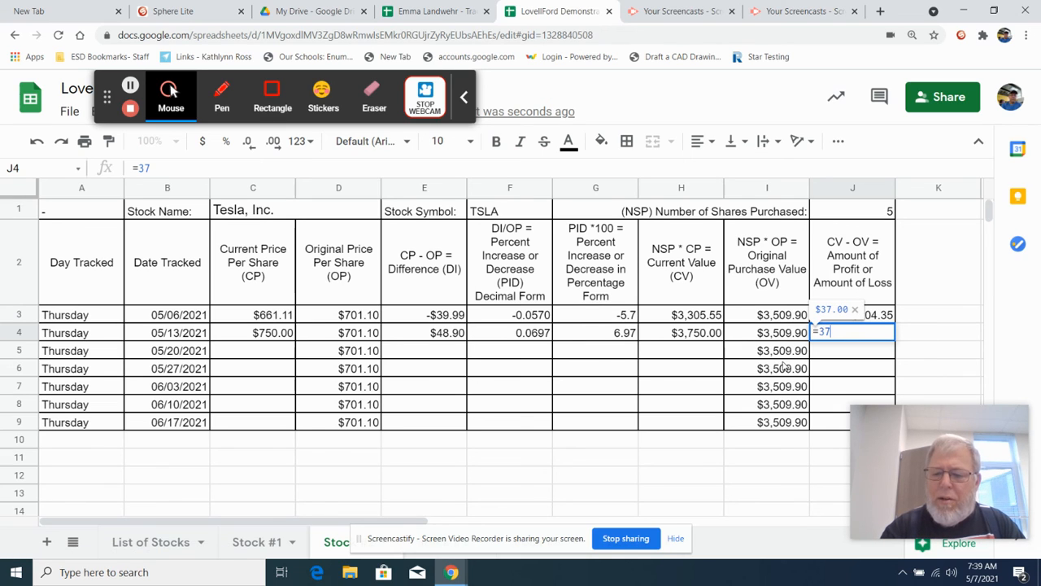
{"action": "type", "text": "50.0"}
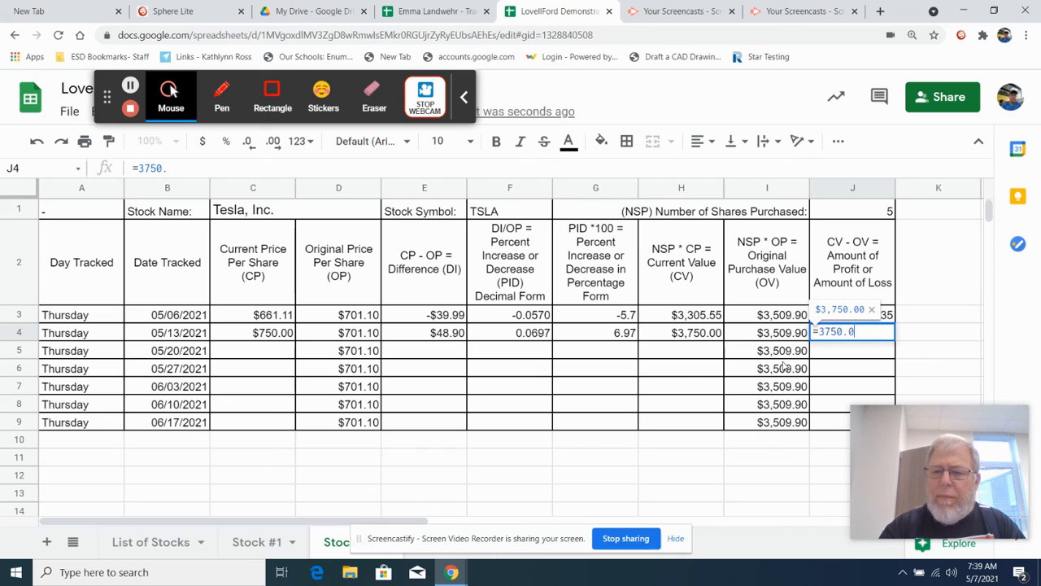
{"action": "type", "text": "0-"}
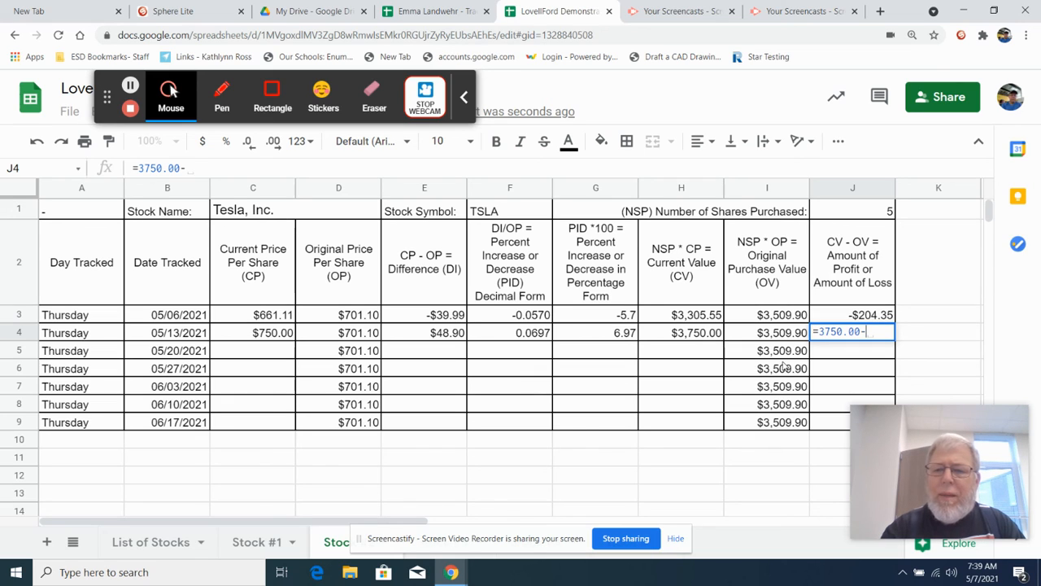
{"action": "type", "text": "3"}
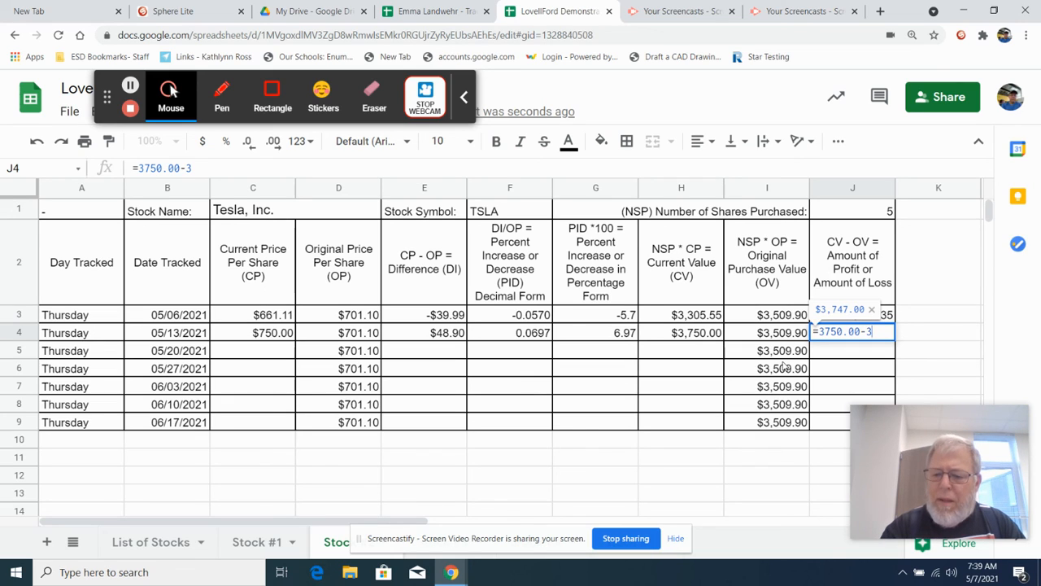
{"action": "type", "text": "509.90"}
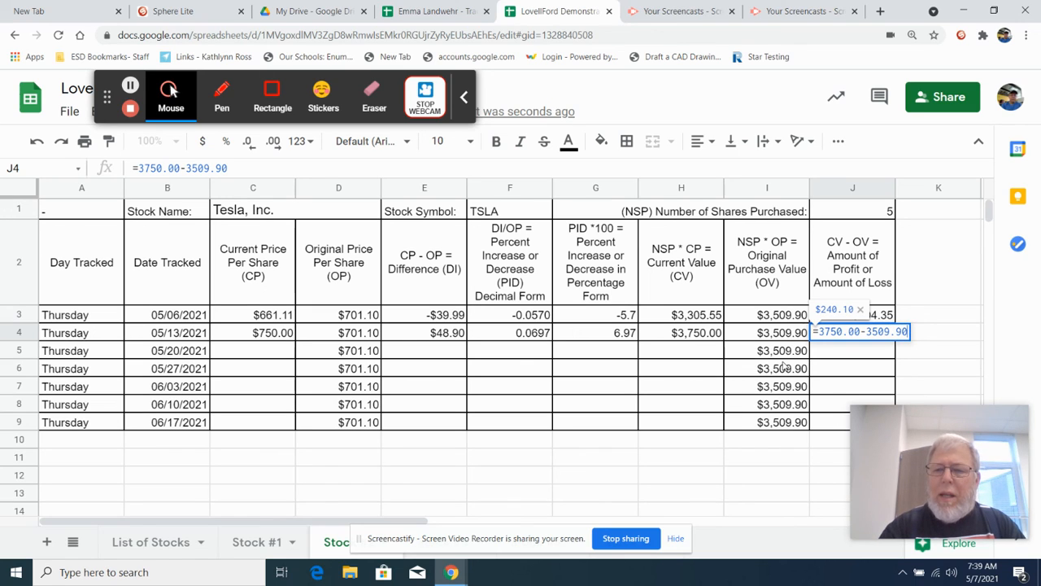
{"action": "key", "text": "Return"}
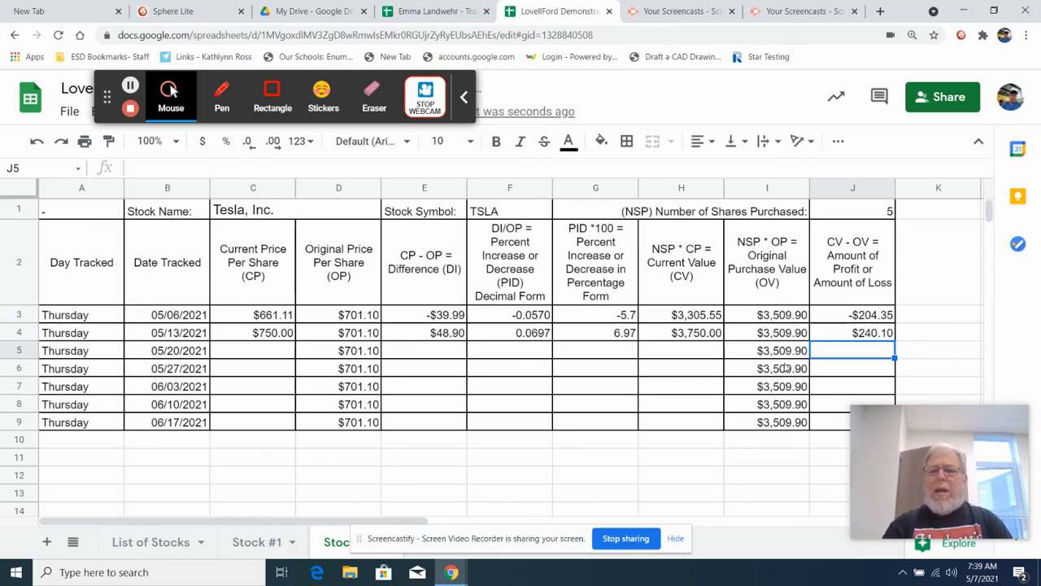